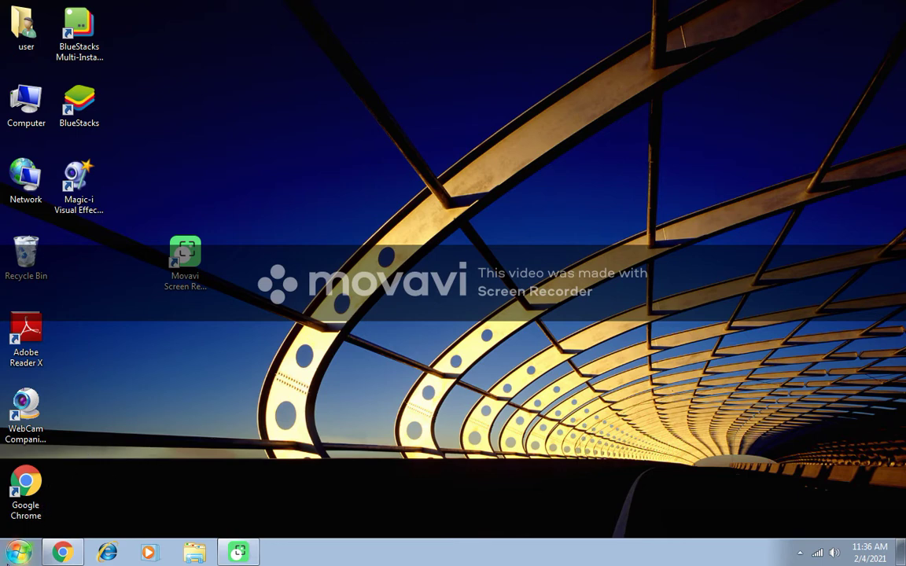
- Search the computer for "volume", open Change system sounds, and close the Sound dialog
click(18, 553)
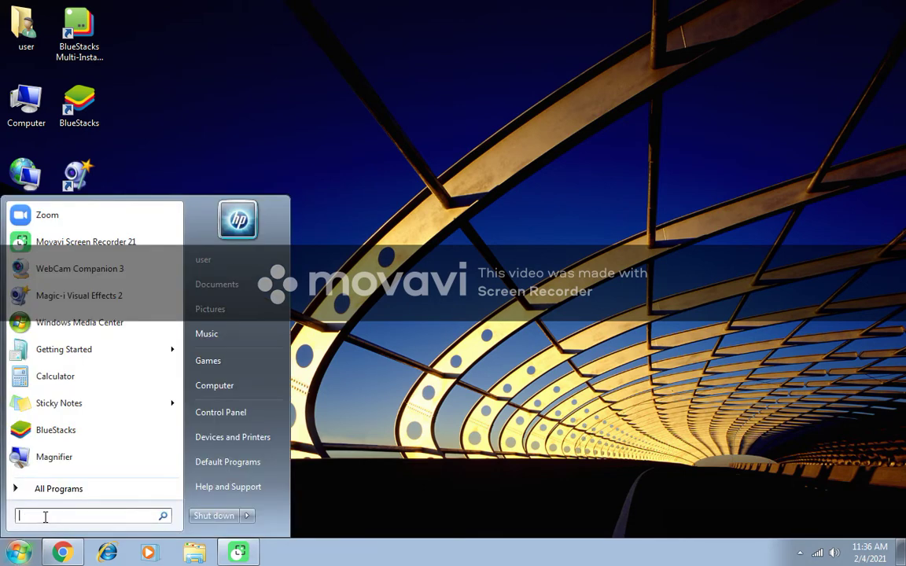
text(volume)
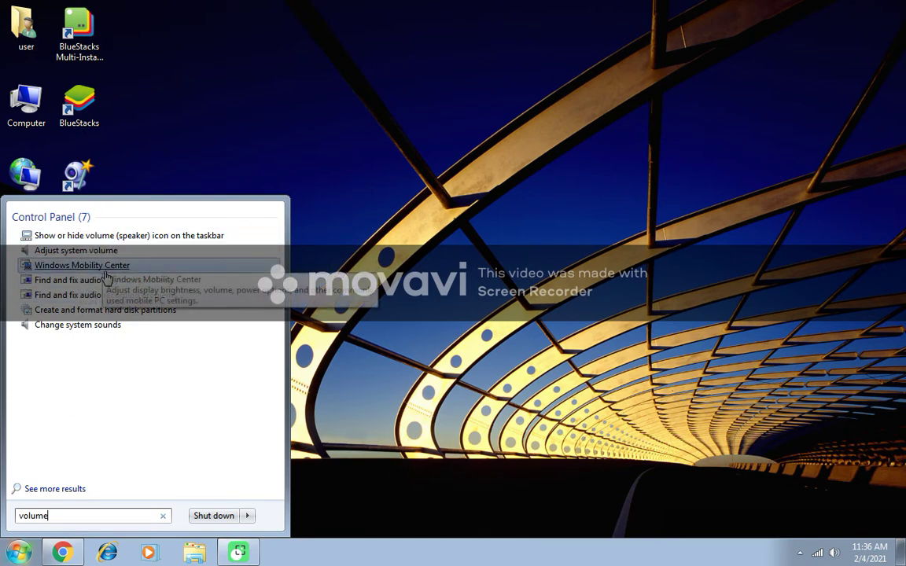
click(50, 326)
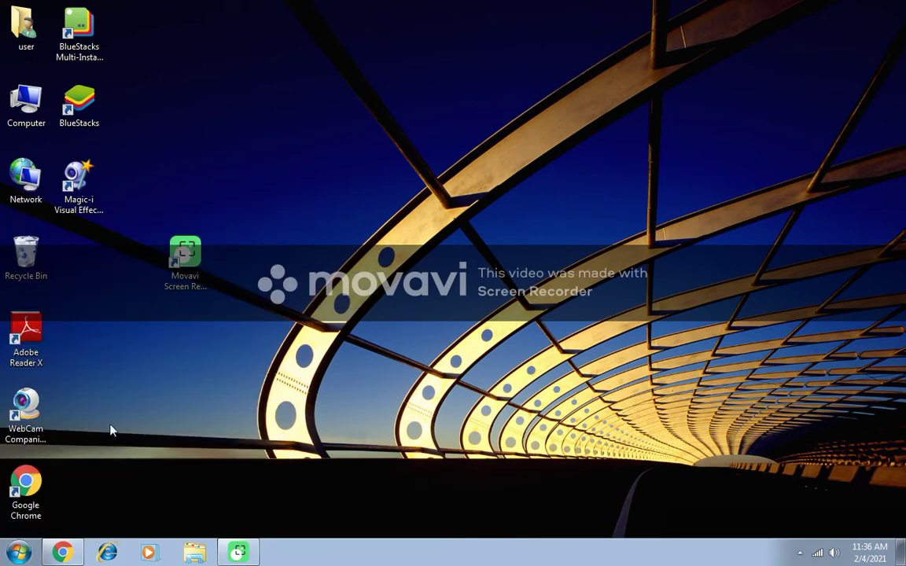
click(21, 551)
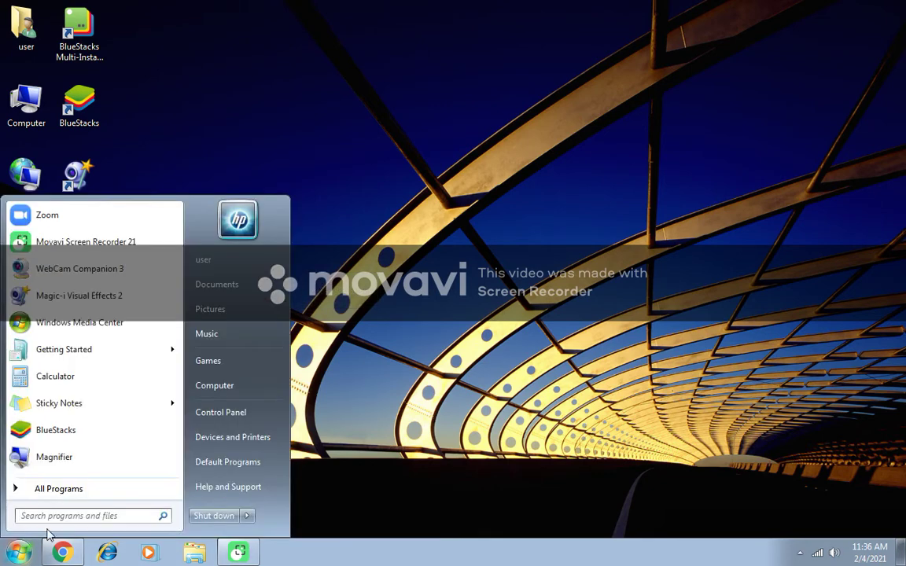
text(v)
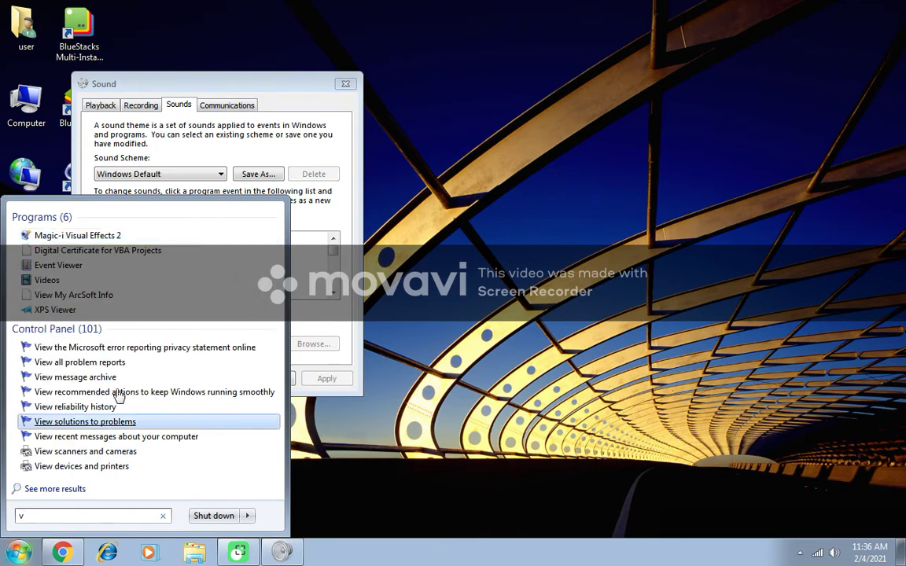
click(345, 84)
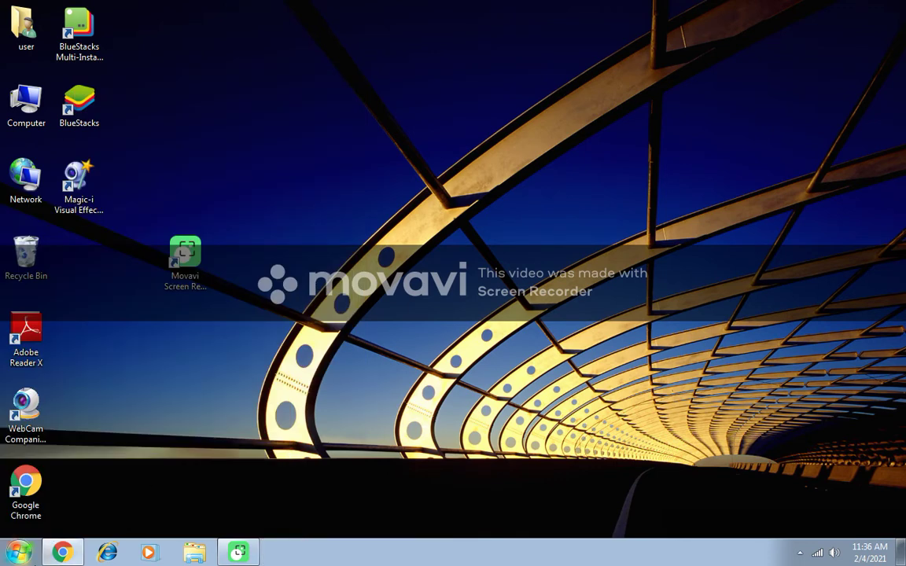
- Search the computer for "volume", open Adjust system volume to view the Volume Mixer, and close it
click(18, 552)
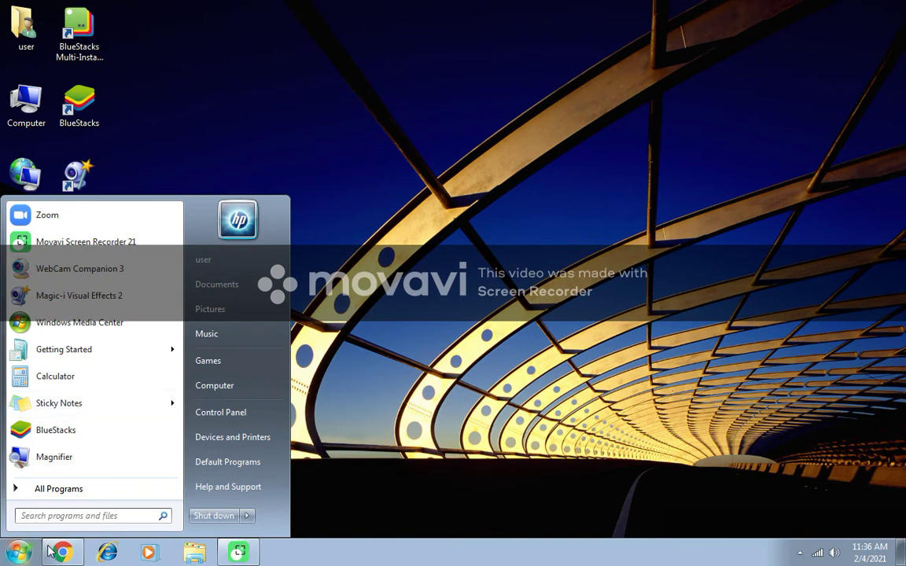
text(vo)
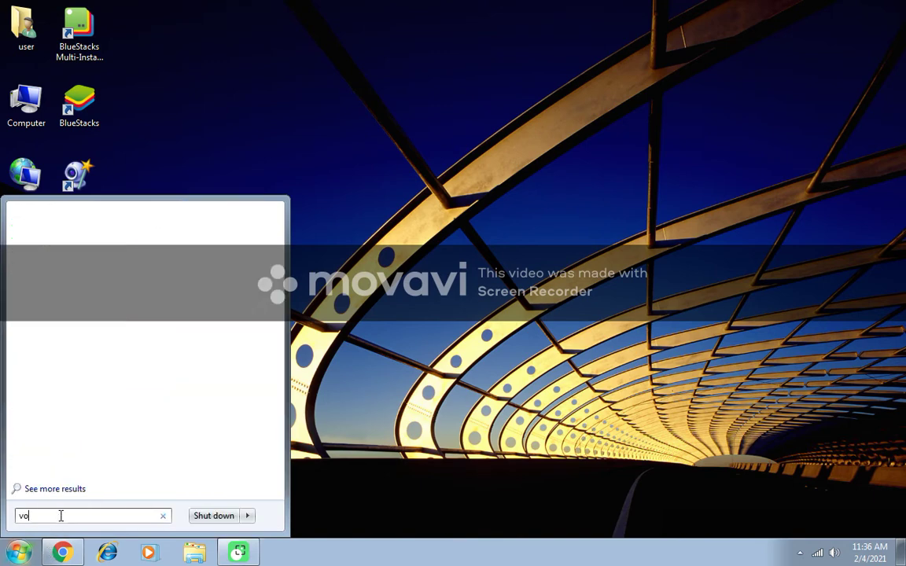
text(lume)
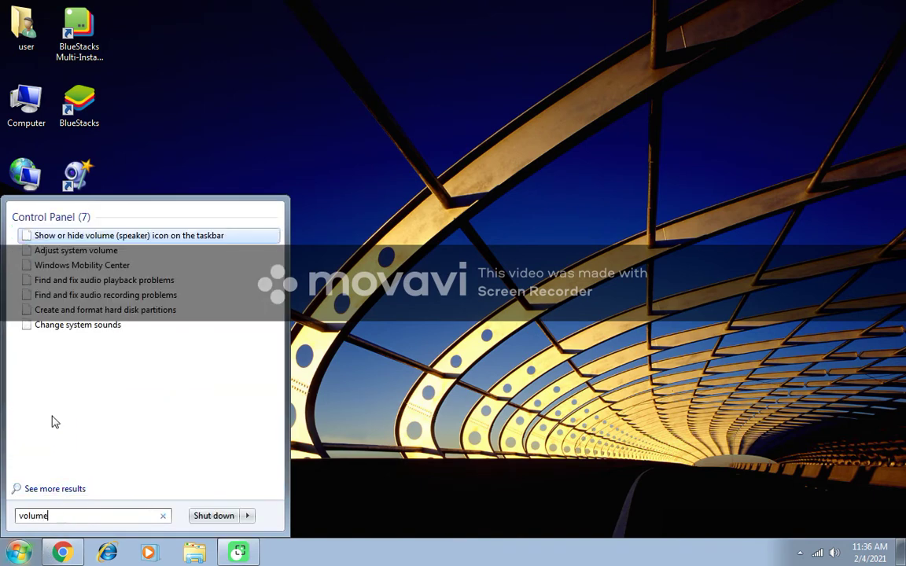
click(117, 250)
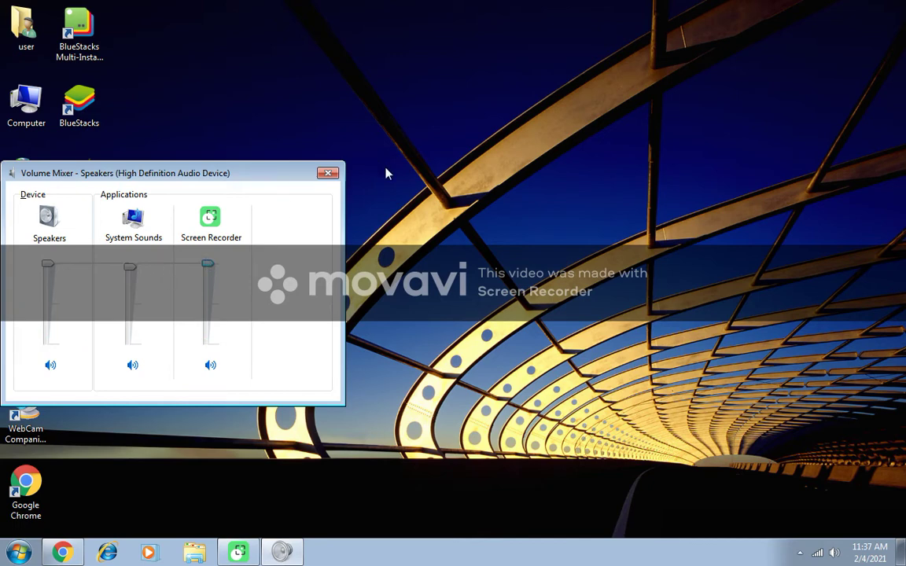
click(329, 173)
- Search for "volume", open the setting that shows or hides the speaker icon on the taskbar, view the Volume behavior, and close the window
click(18, 552)
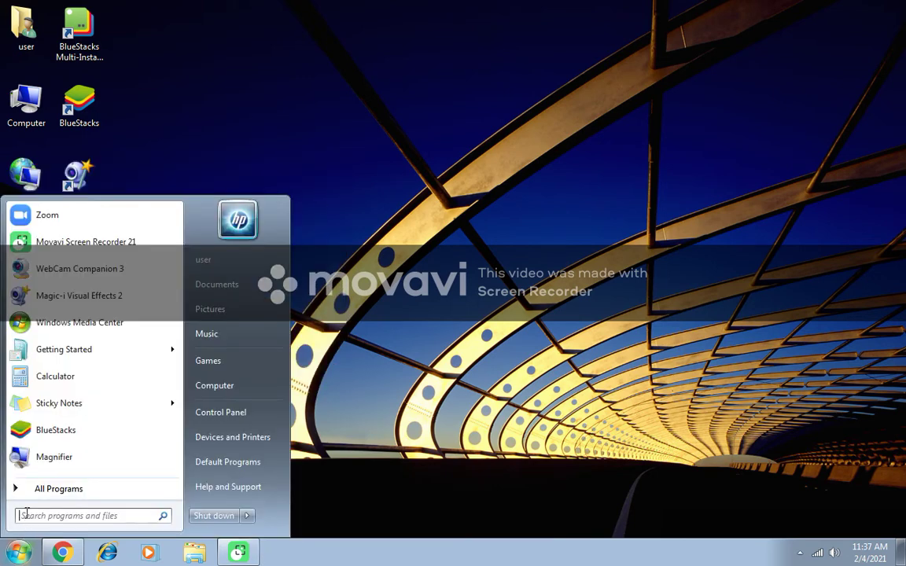
text(volu)
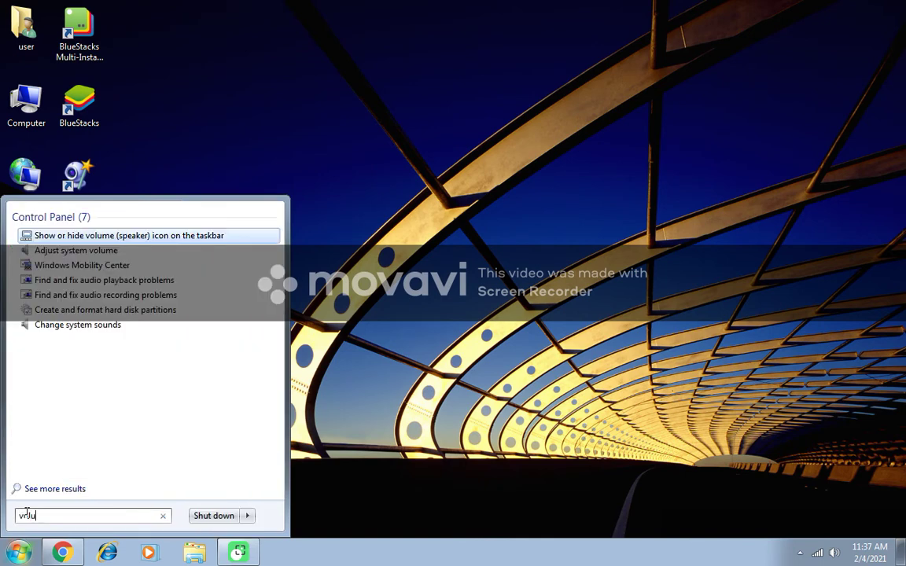
text(me)
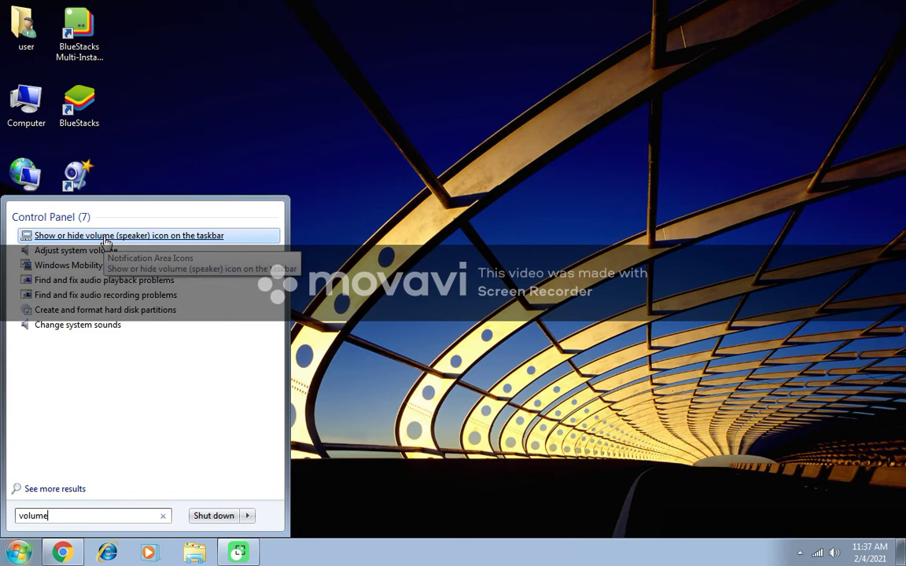
click(106, 236)
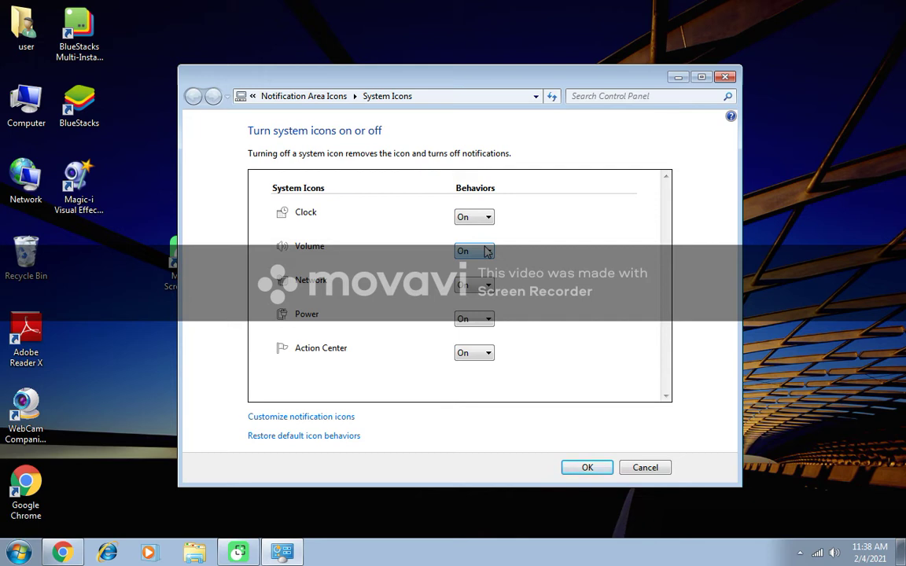
click(726, 77)
- Find Adjust system volume by searching for "volume", bring up the Volume Mixer again, and close it
key(super)
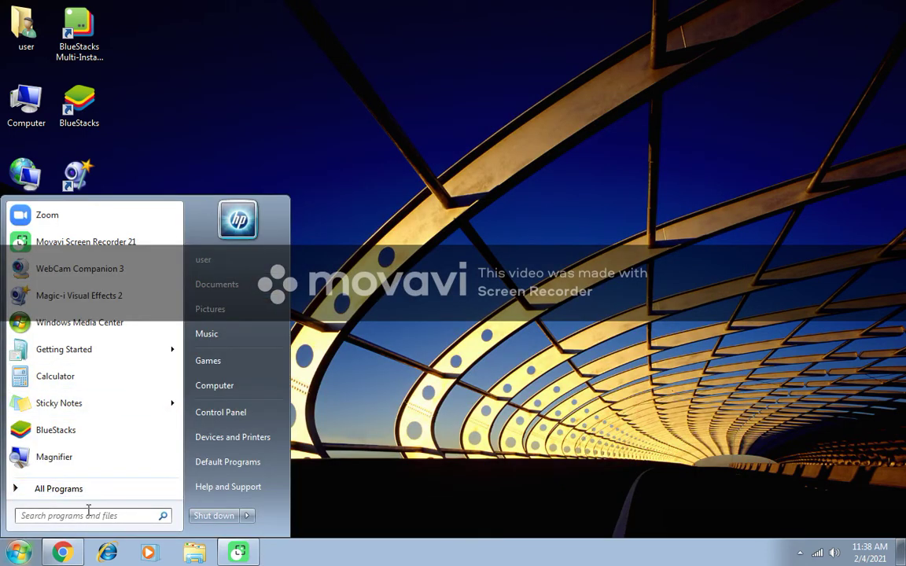
text(volume)
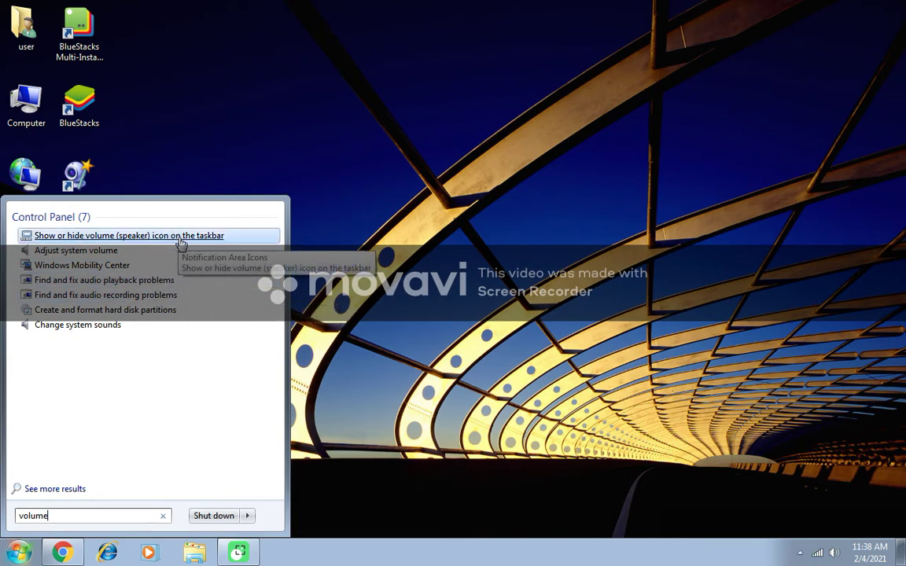
click(180, 253)
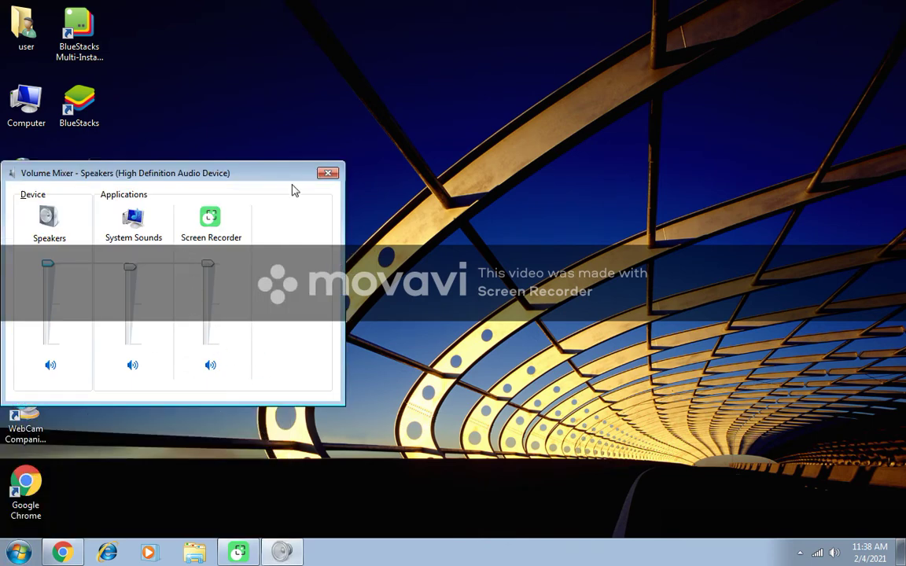
click(330, 174)
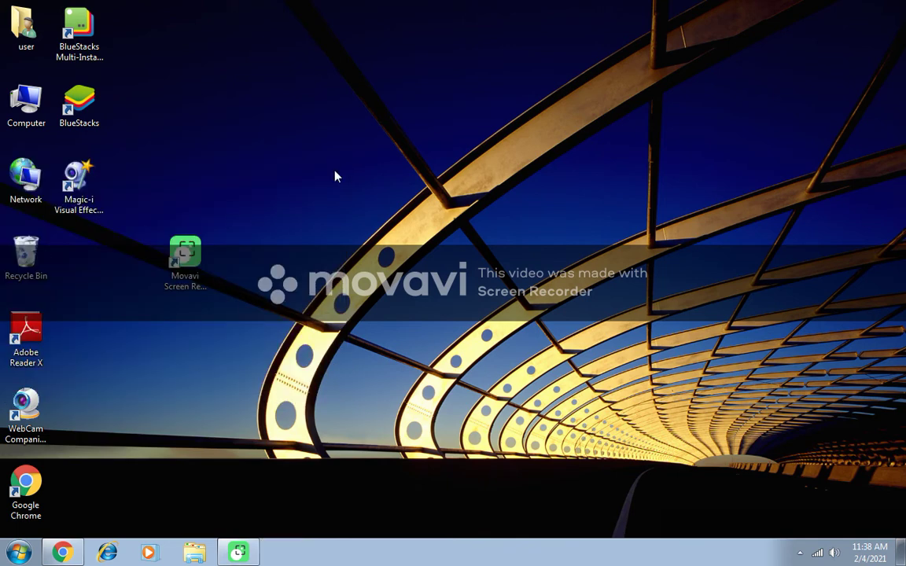
- Search the computer for "volume" and open Change system sounds
key(super)
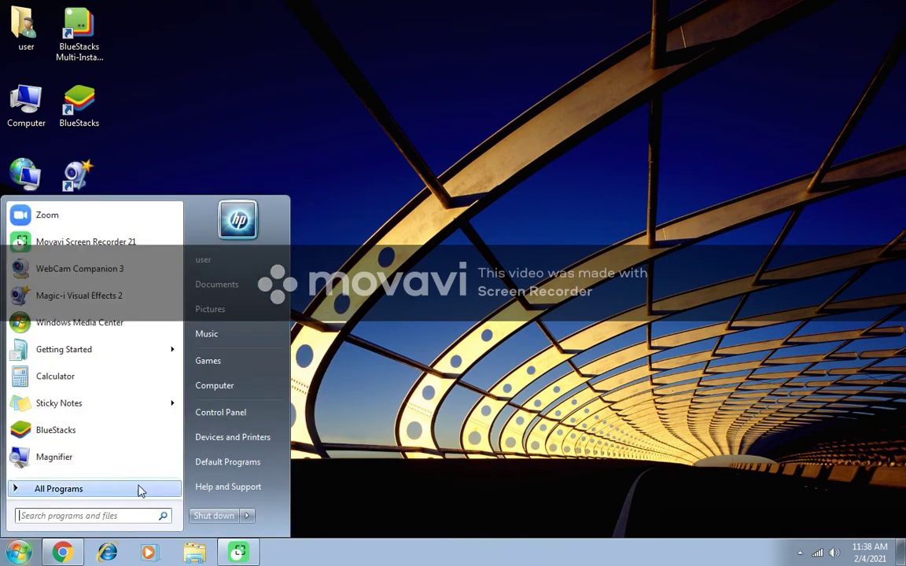
click(97, 516)
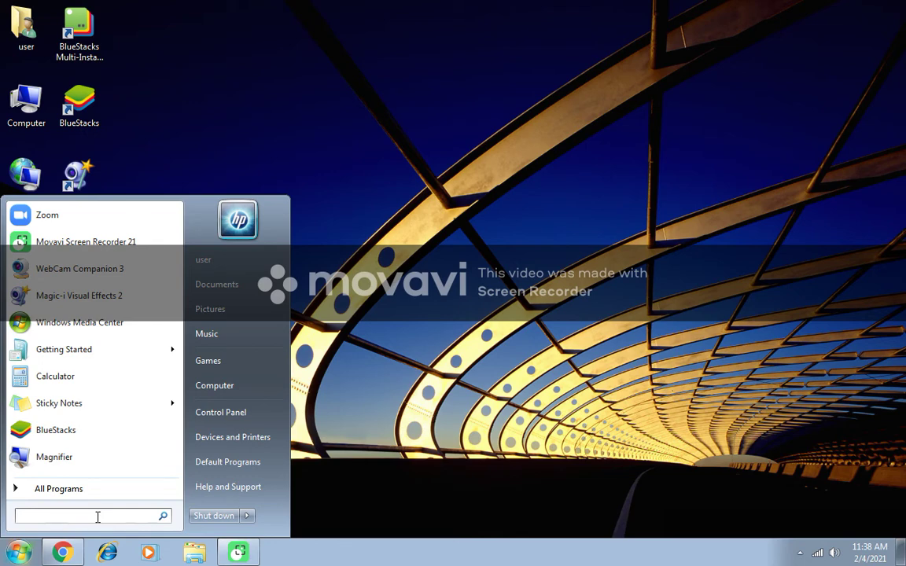
text(v)
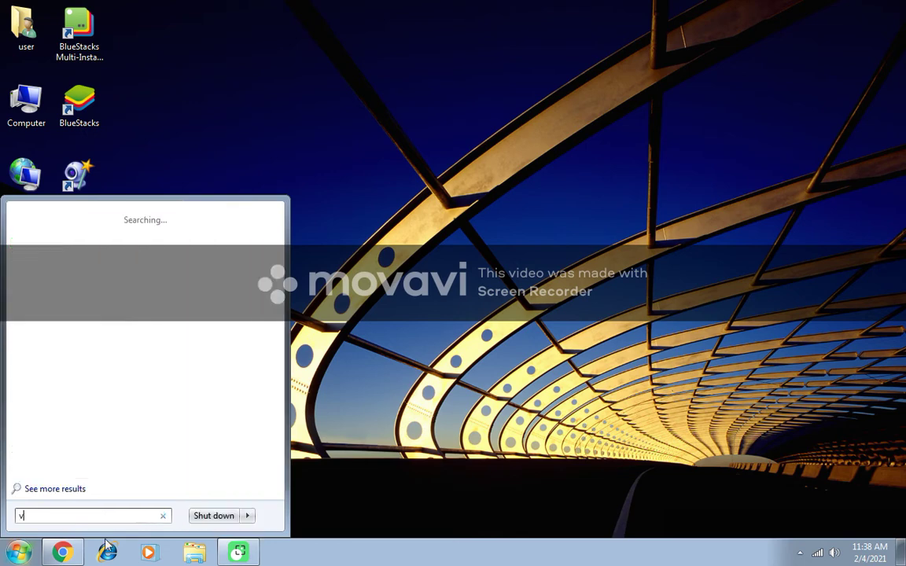
text(olume)
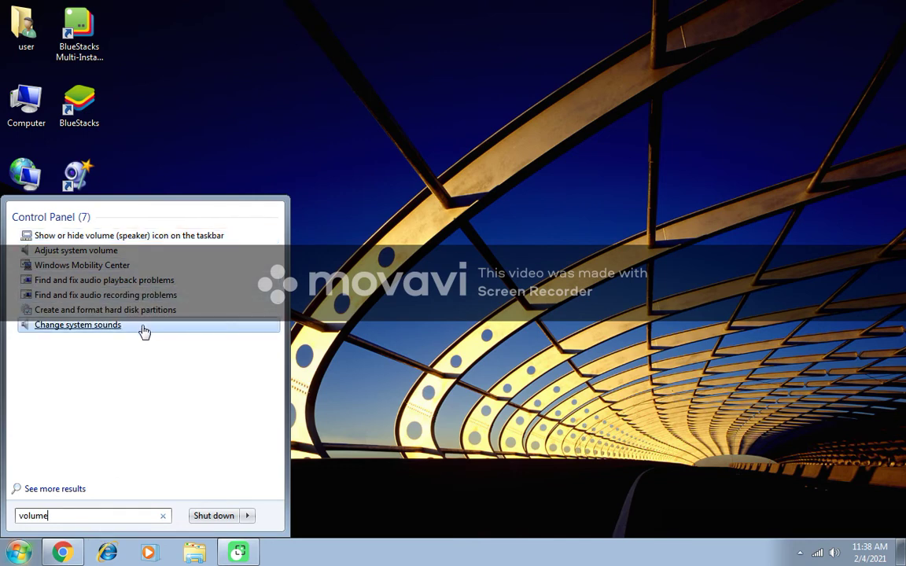
click(144, 326)
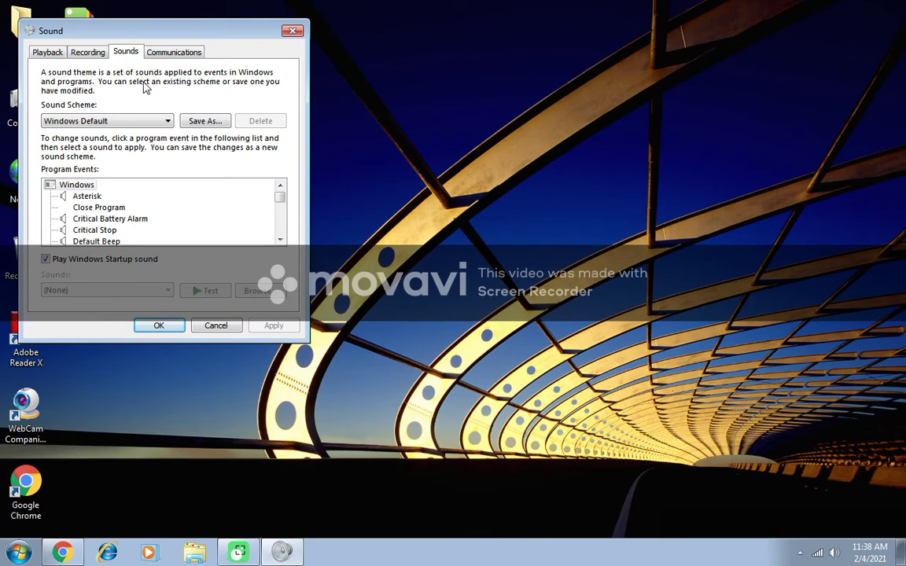
- Review the playback devices, including Digital Audio (HDMI), and check the properties of the unplugged microphone among the recording devices
click(56, 52)
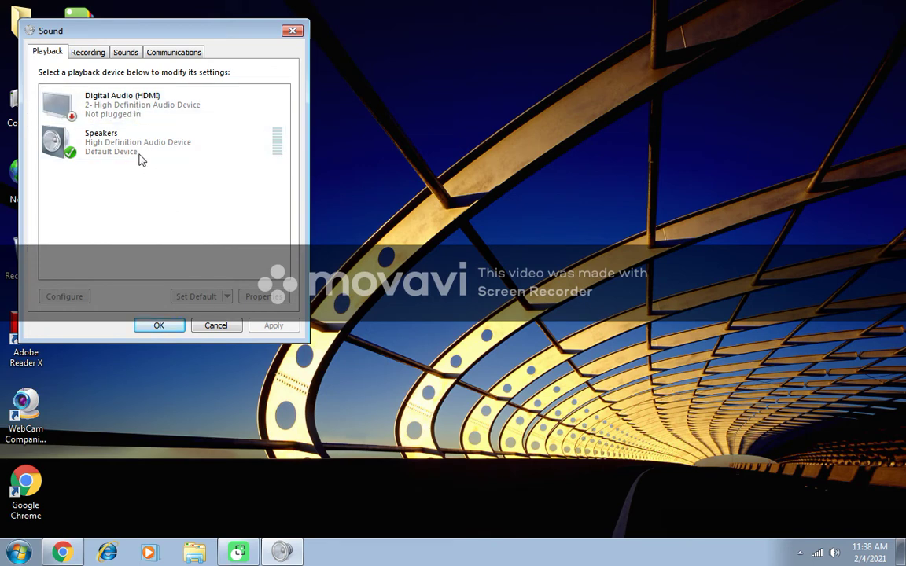
click(144, 116)
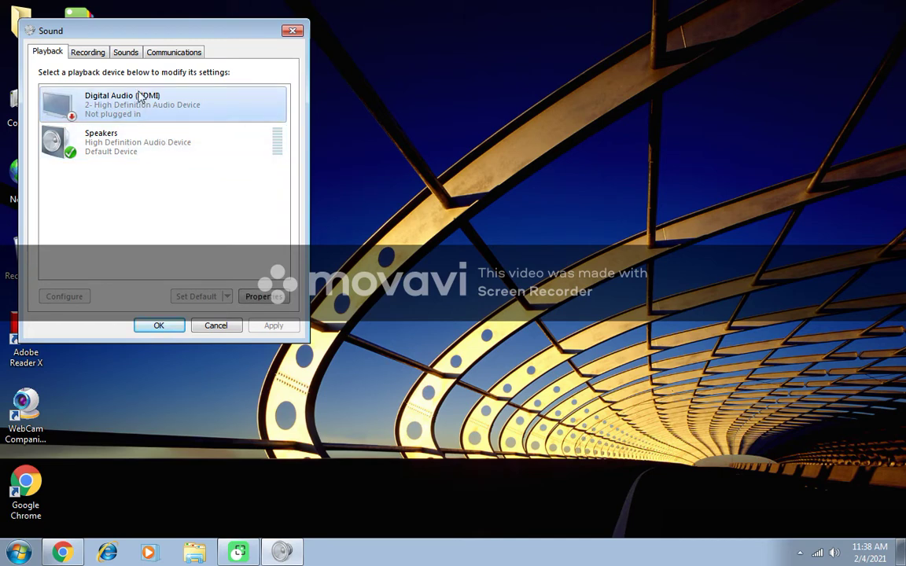
click(82, 55)
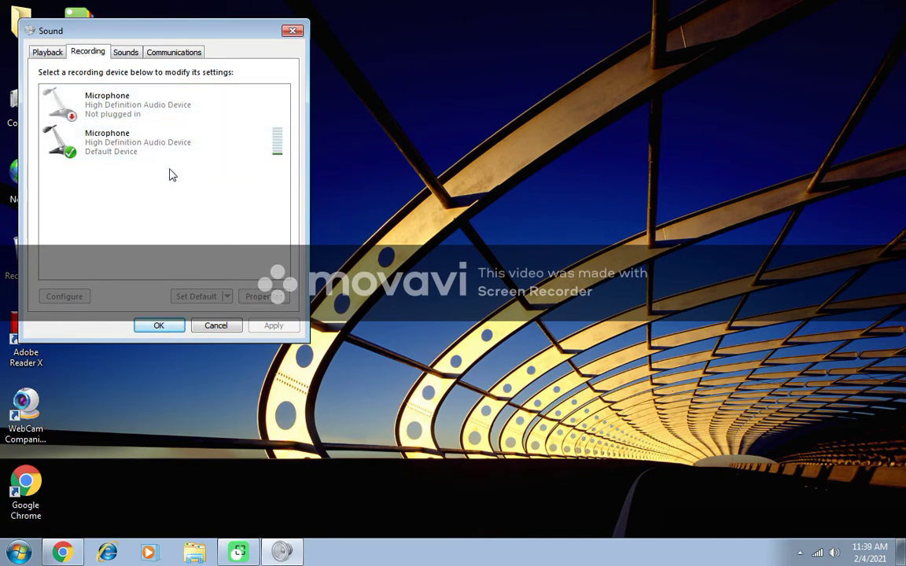
click(144, 122)
double_click(145, 122)
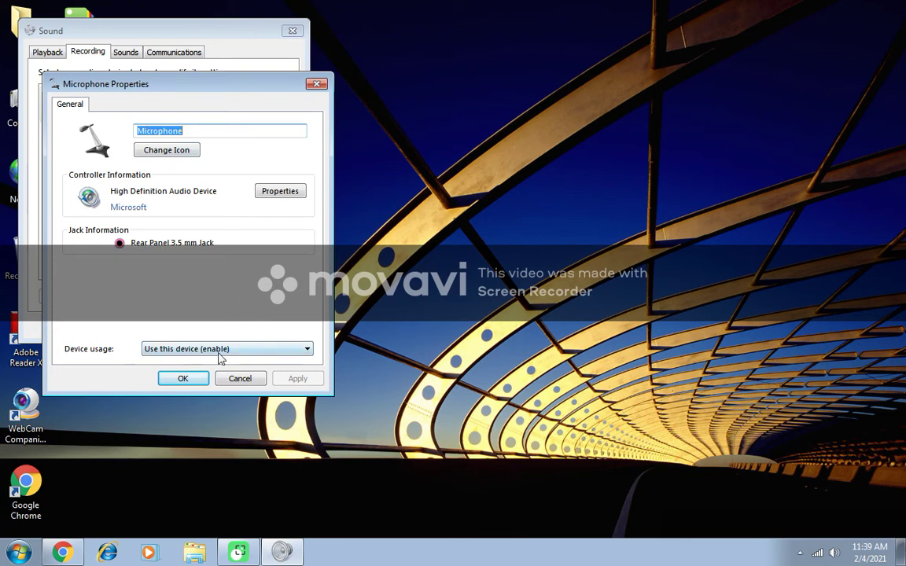
click(197, 382)
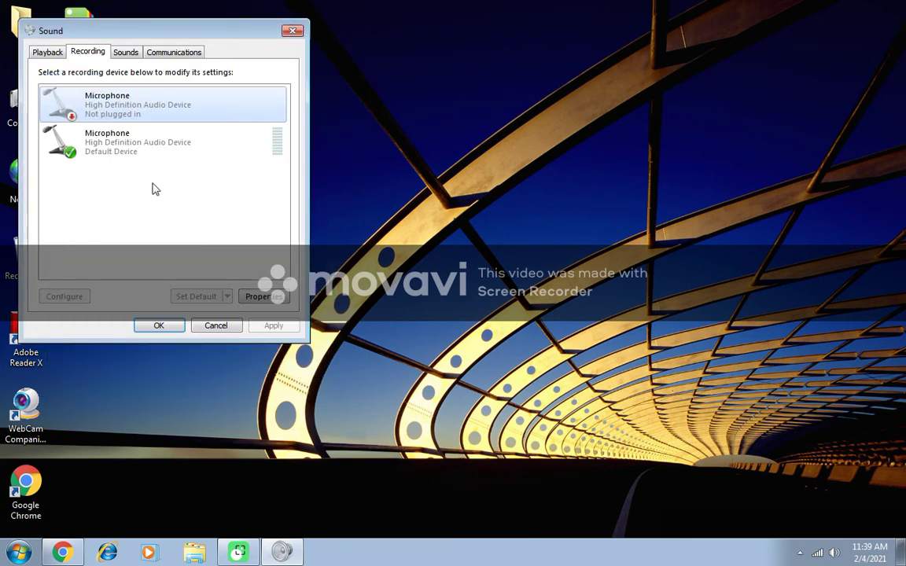
- View the available sound schemes, keeping Windows Default, and play a test of the Critical Stop event's sound
click(121, 52)
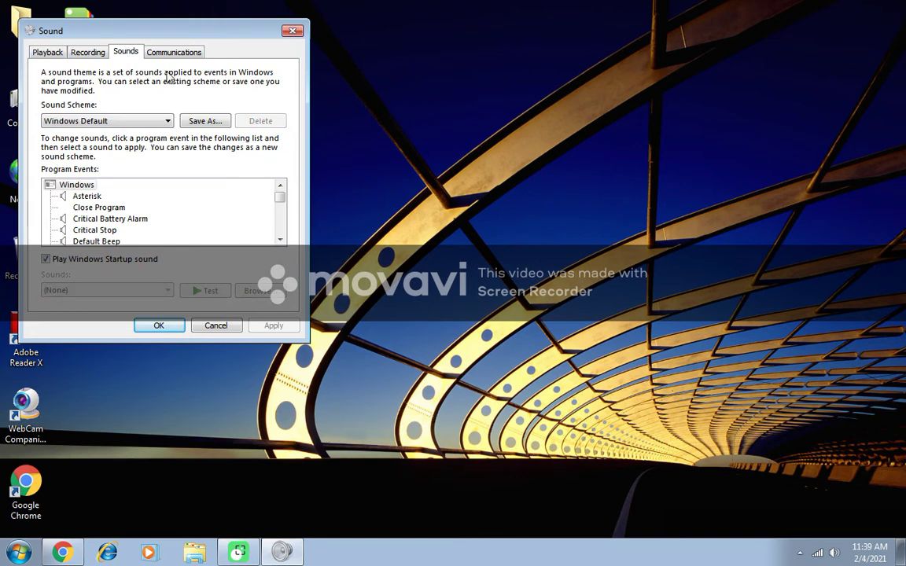
click(161, 122)
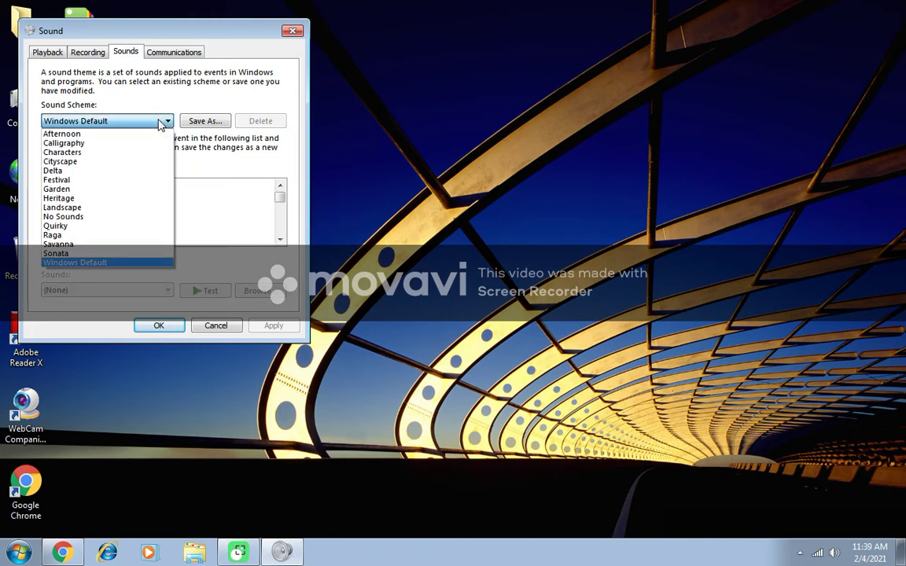
click(162, 122)
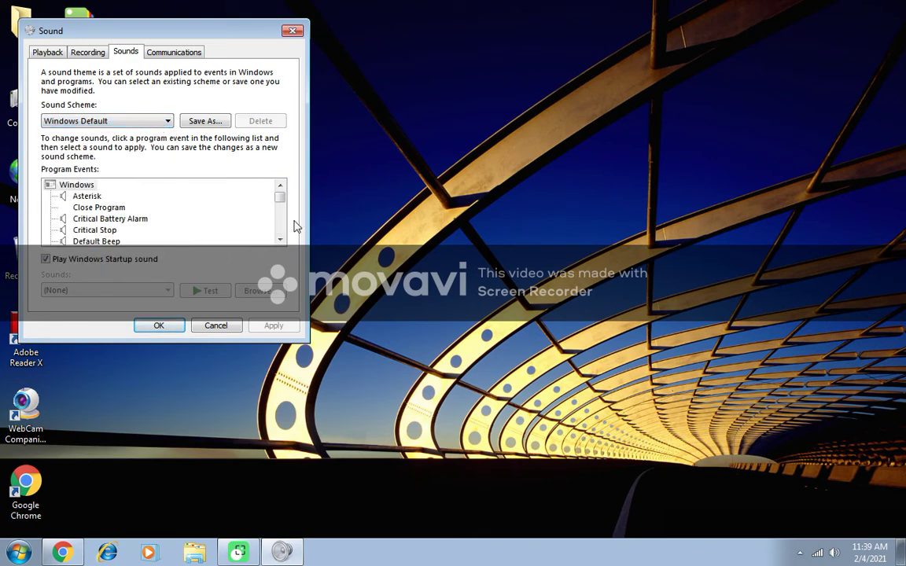
scroll(253, 218, down, 1)
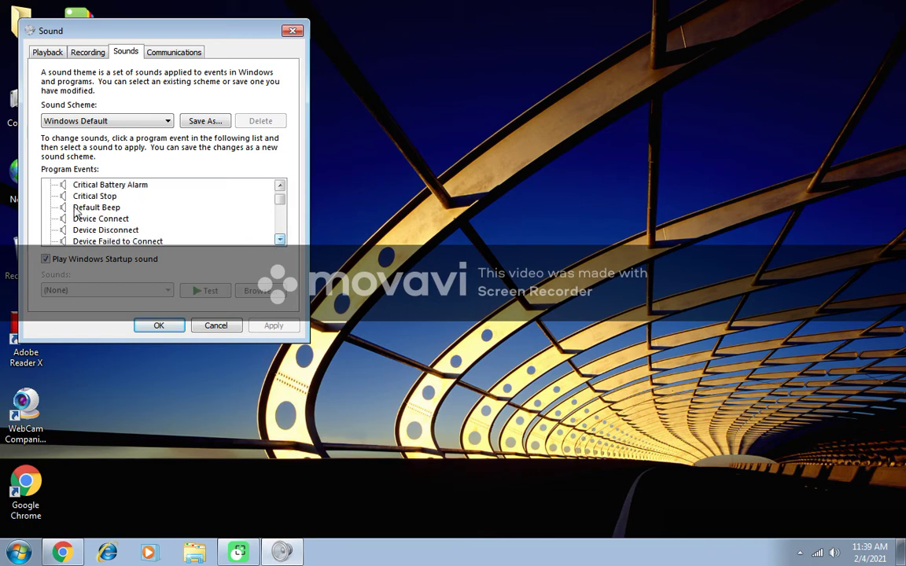
click(90, 196)
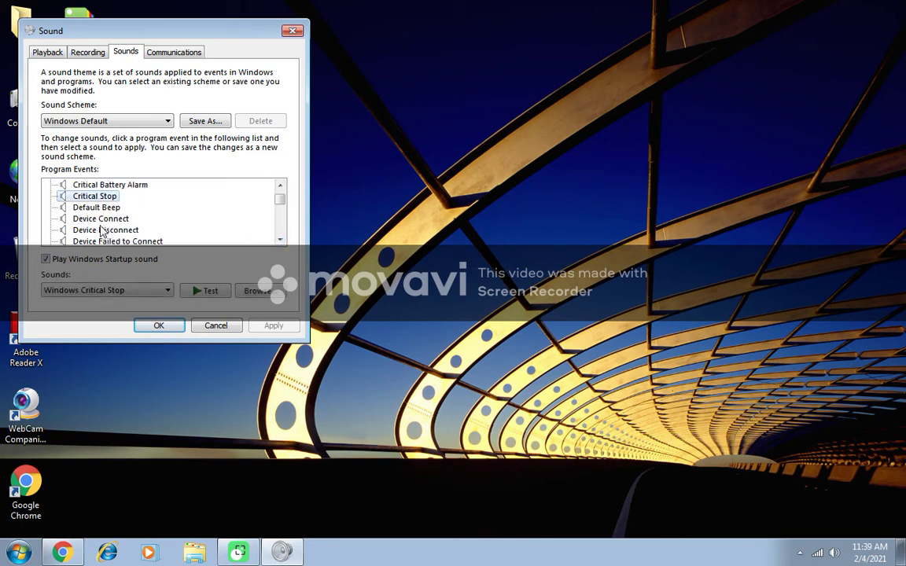
click(203, 292)
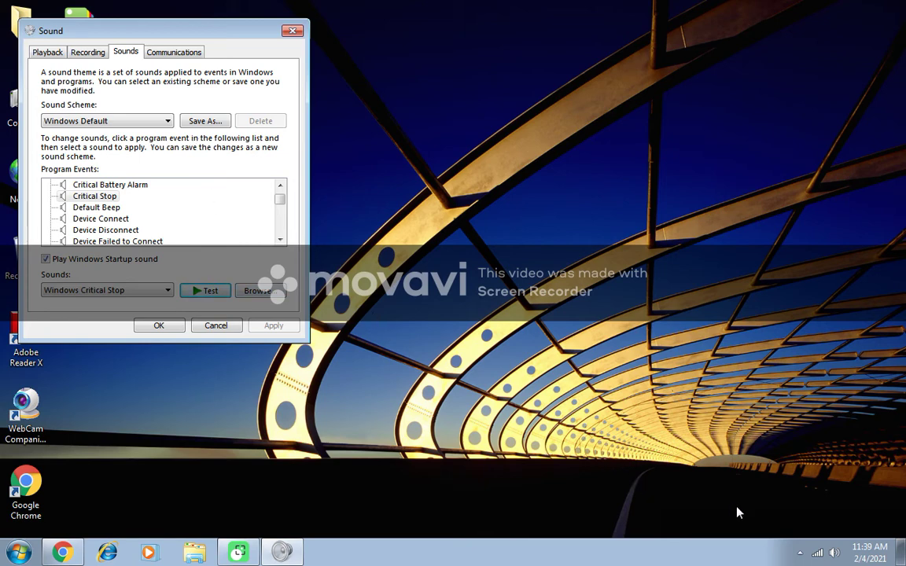
click(835, 534)
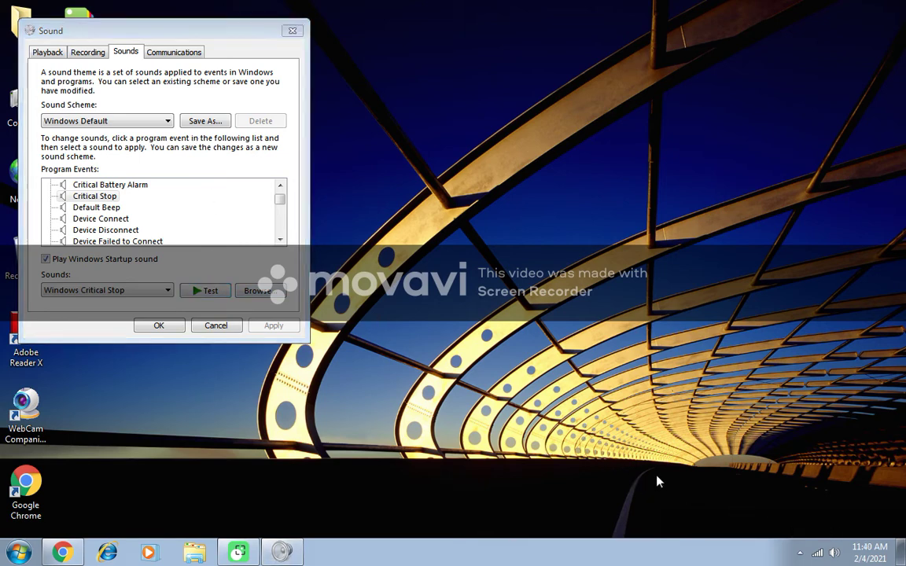
- Review the communications volume options, look over the playback, recording and system sound settings again, and close the Sound dialog with OK
click(179, 51)
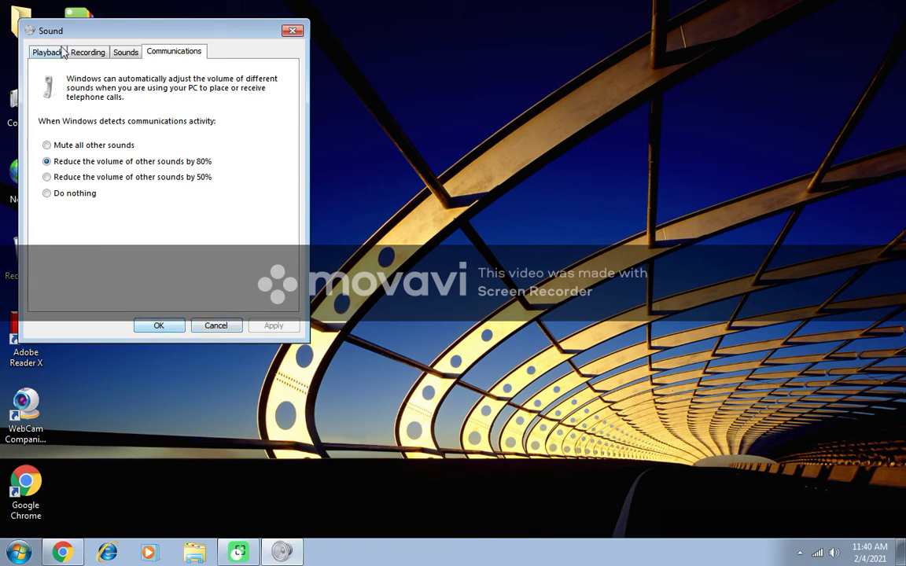
click(36, 52)
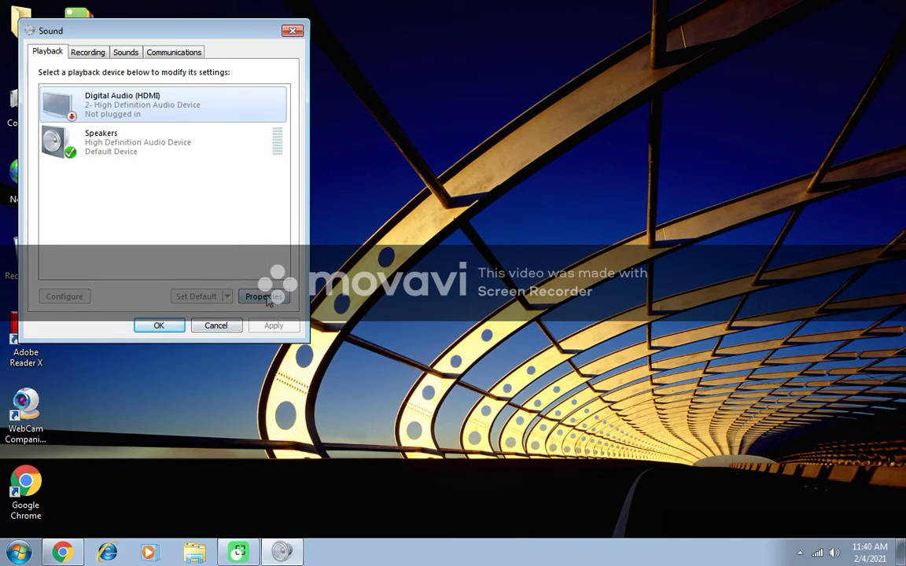
click(101, 53)
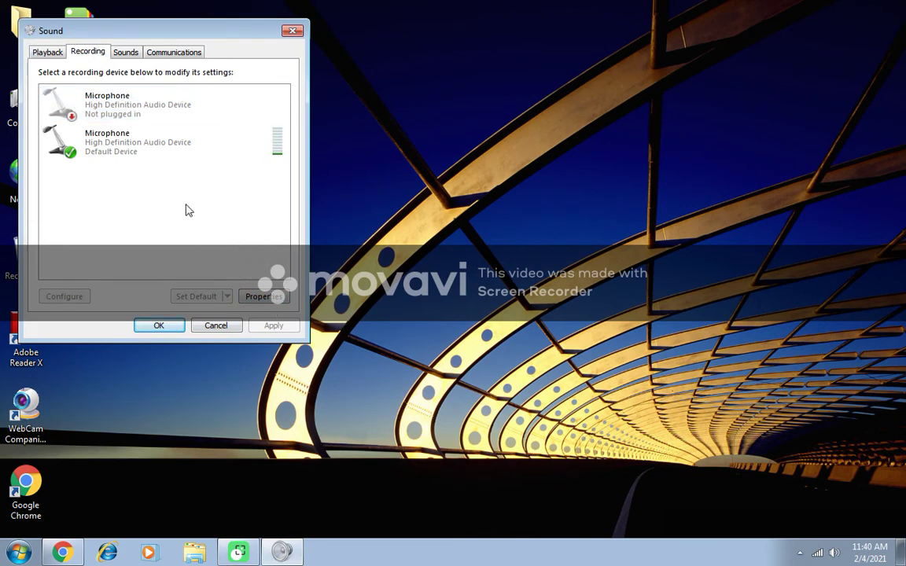
click(128, 59)
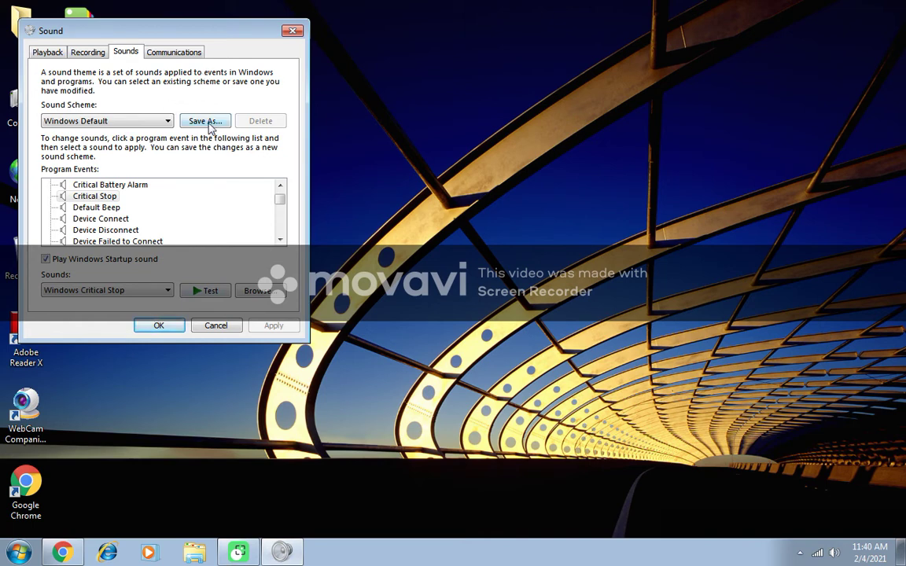
click(174, 53)
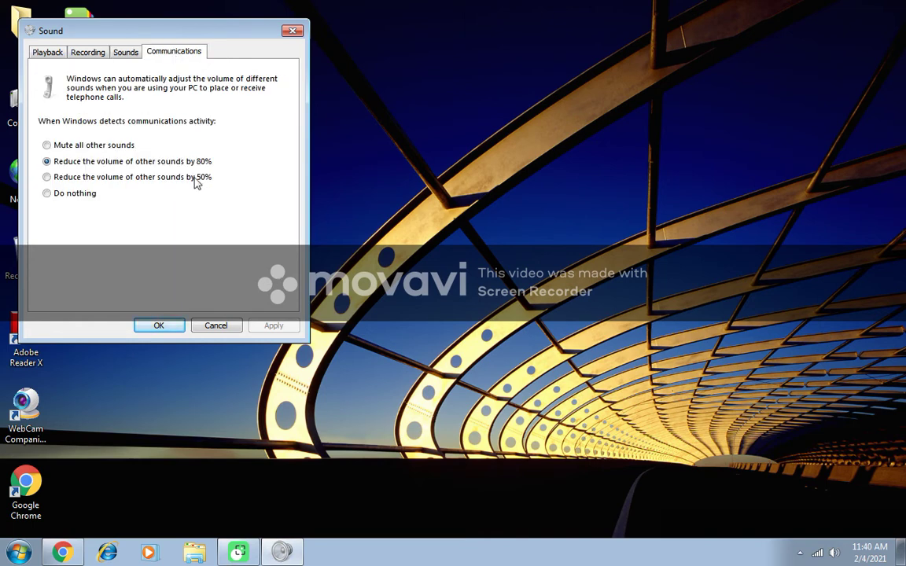
click(171, 329)
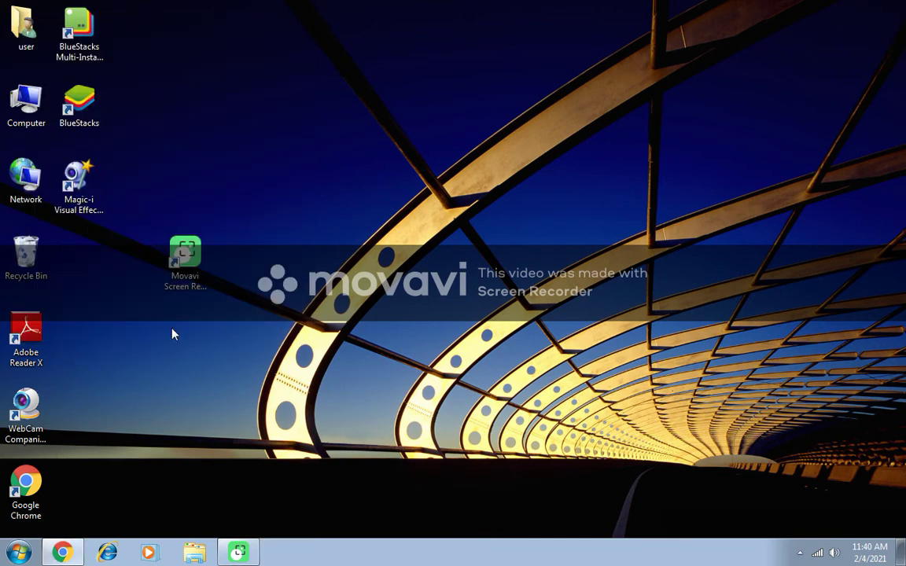
- Search the computer for "volume" to look over the related Control Panel entries, and dismiss the search
click(19, 553)
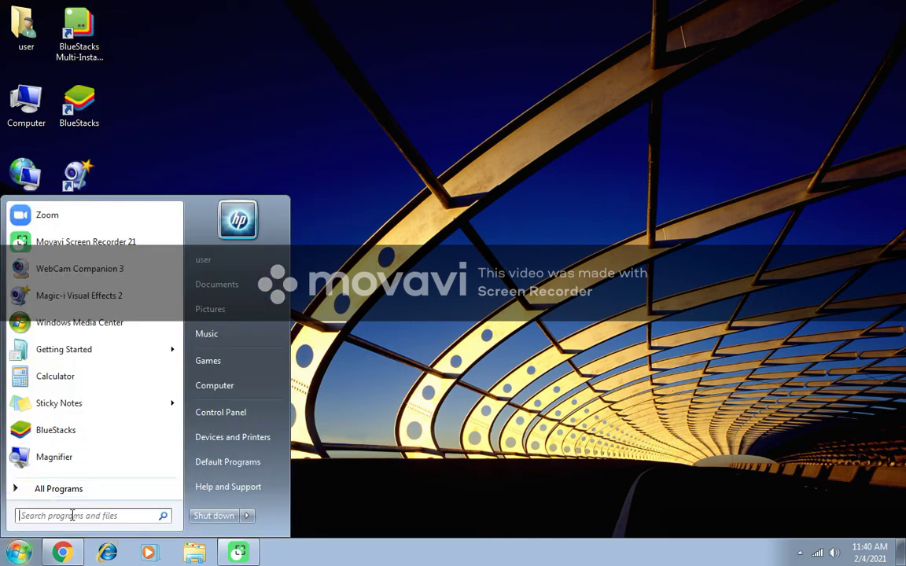
text(vol)
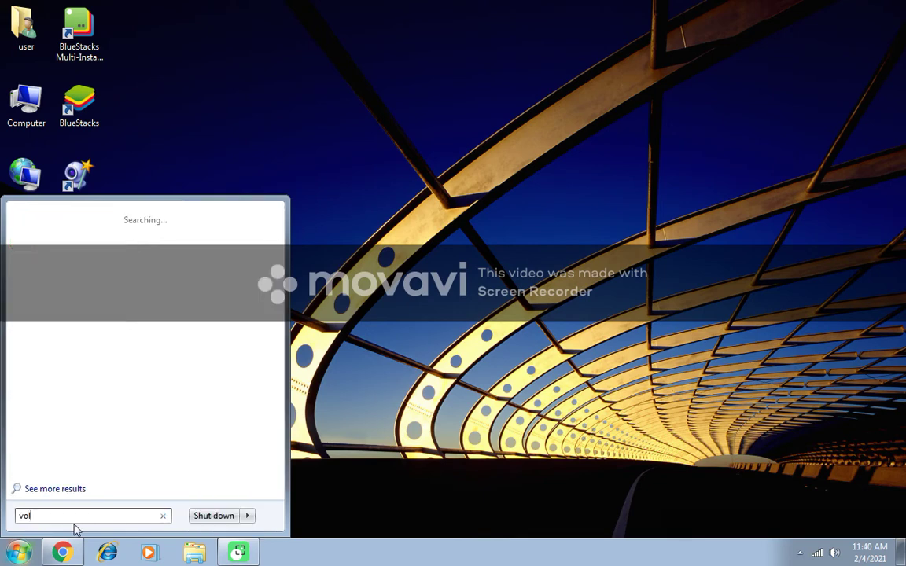
text(ume)
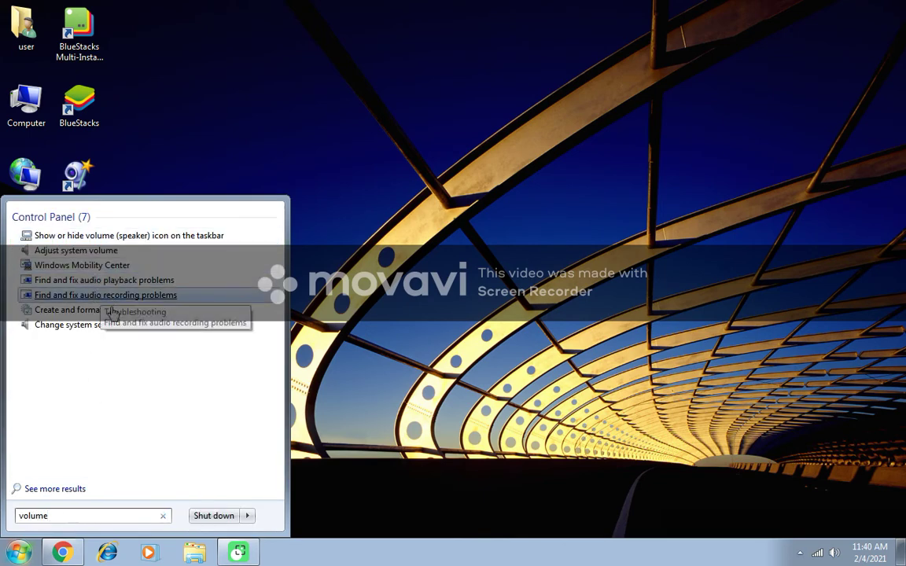
click(463, 406)
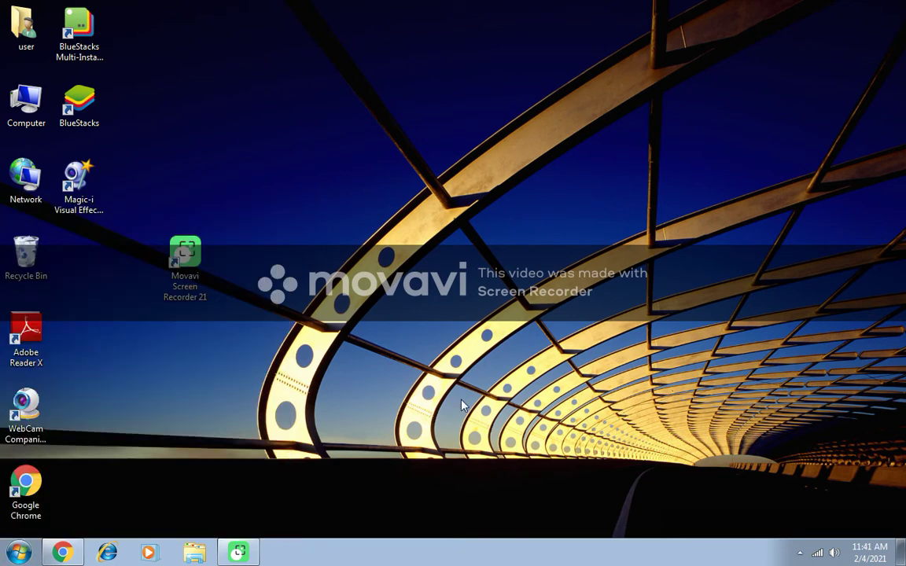